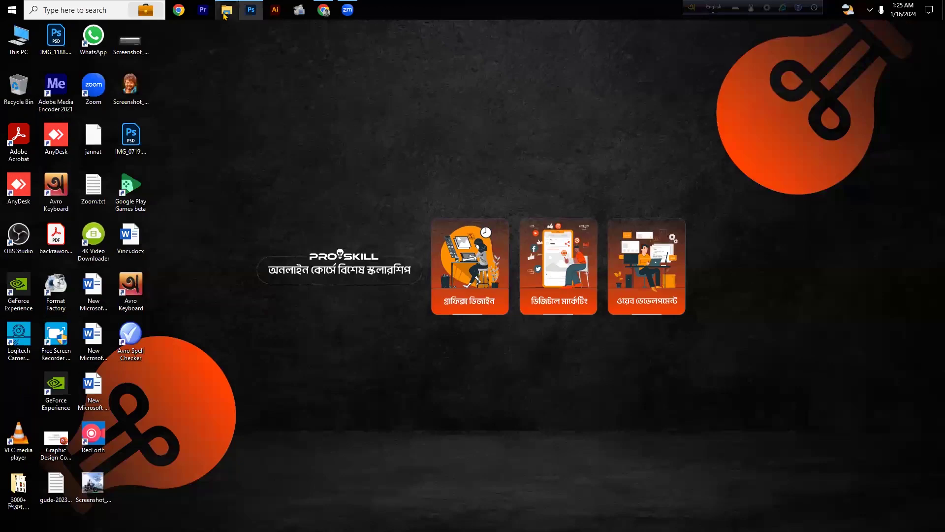
Open the bald man's portrait PNG in Photoshop, move the layer list slightly up and centre the photo in view
left_click_drag(221, 67, 343, 175)
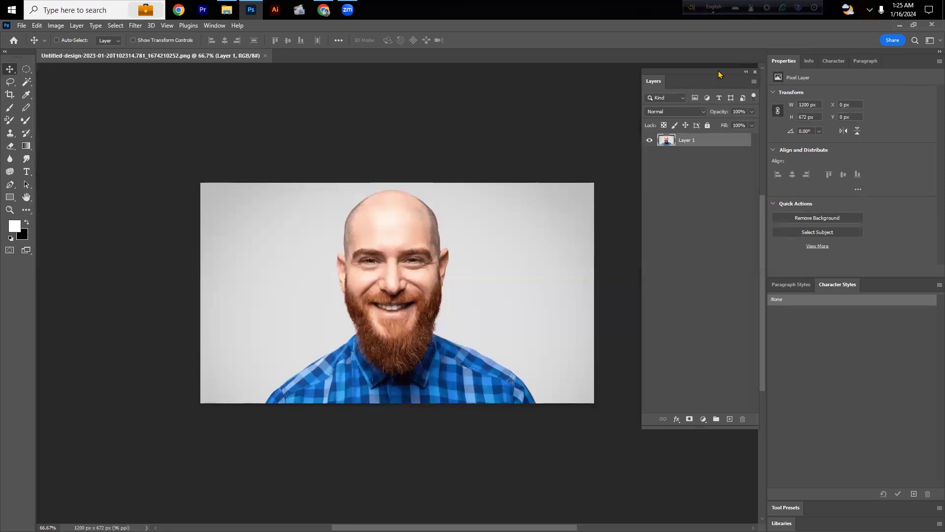
left_click_drag(719, 72, 719, 69)
key("ctrl+space")
mouse_move(412, 248)
left_mouse_down()
mouse_move(427, 251)
mouse_move(415, 257)
left_mouse_up()
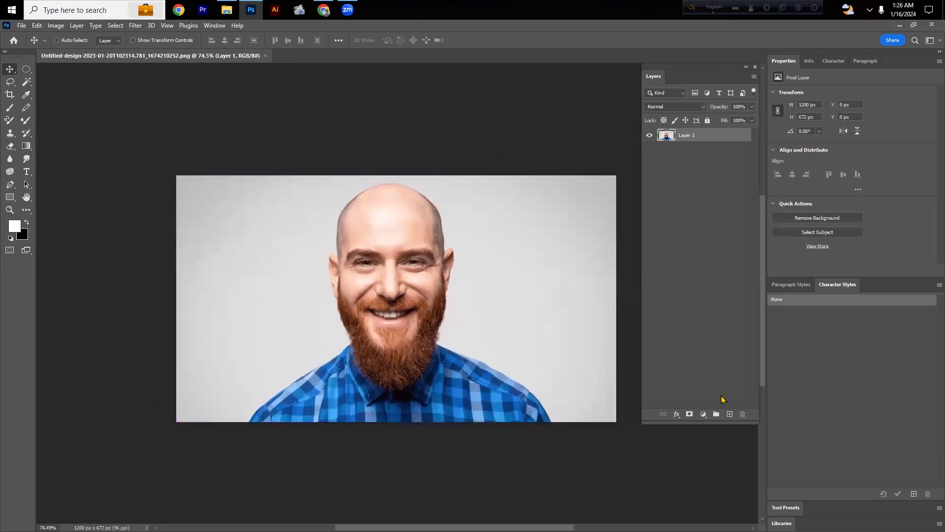
scroll(362, 313, "down", 1)
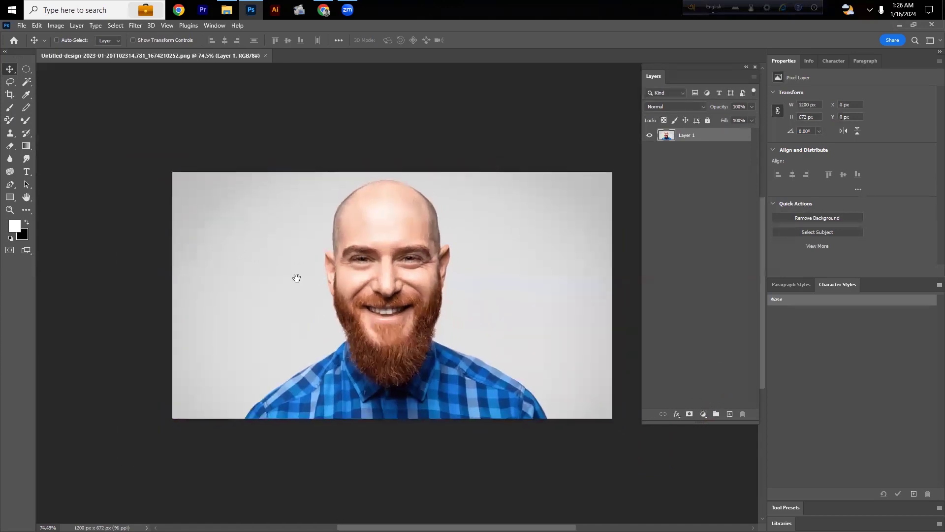
Set the canvas height to 1200 pixels so the document is square
left_click(56, 26)
left_click(105, 109)
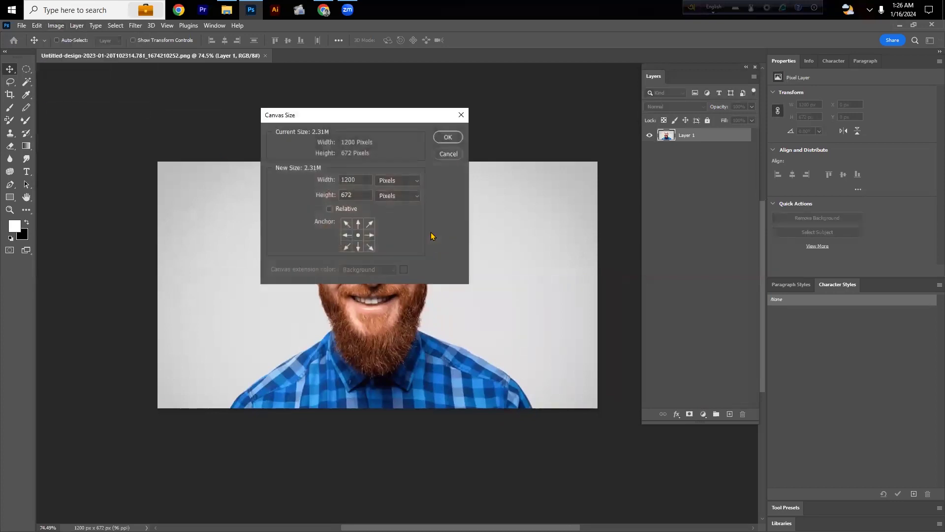
double_click(358, 194)
type("1200")
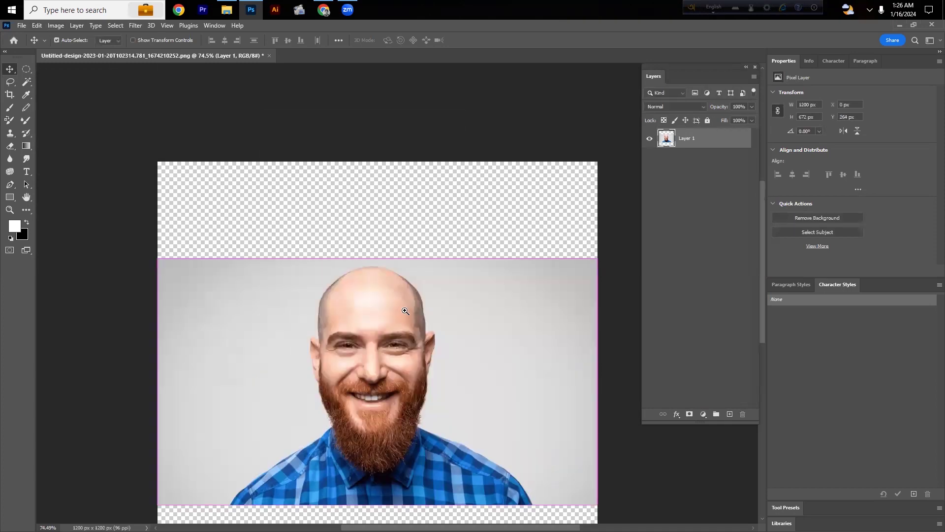
scroll(374, 296, "down", 2)
scroll(373, 295, "down", 2)
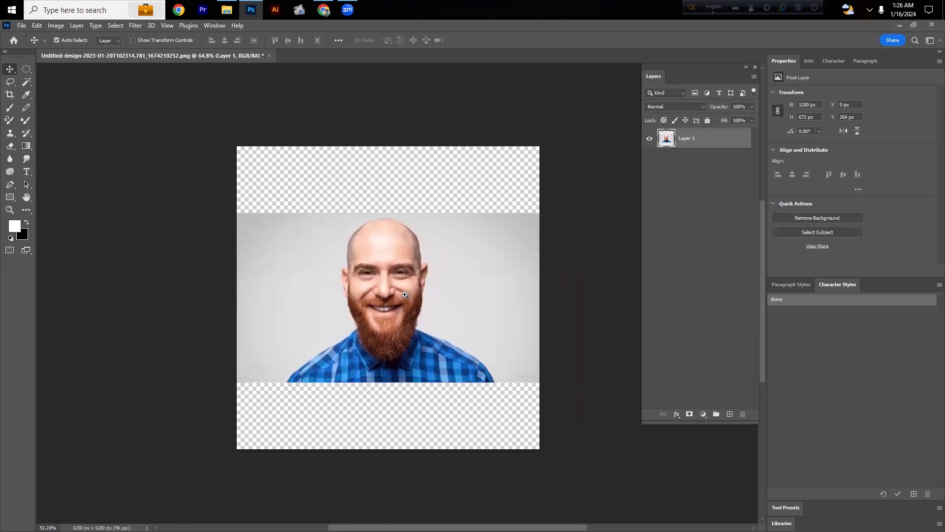
Enlarge the bald man's photo to about 1810 × 1013 px and align it with the canvas's lower edge
key("ctrl+t")
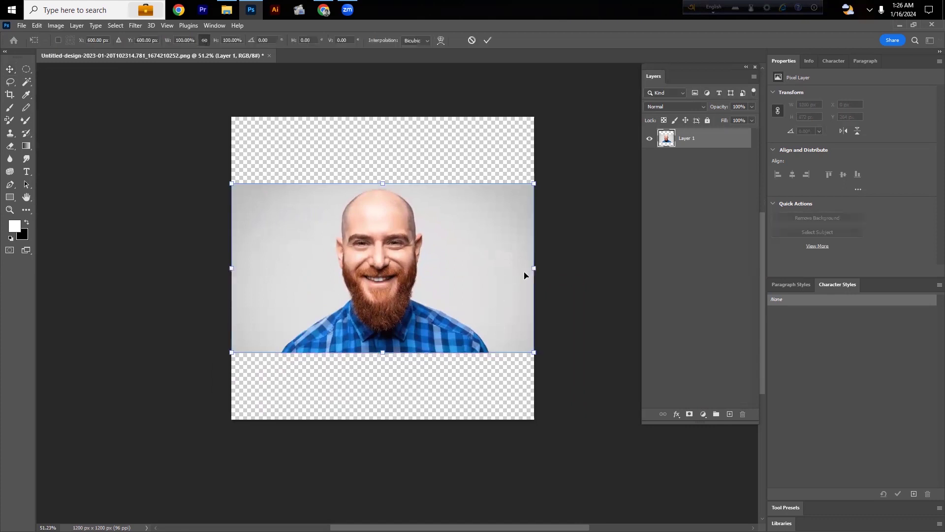
left_click_drag(535, 270, 581, 266)
left_click_drag(464, 291, 458, 329)
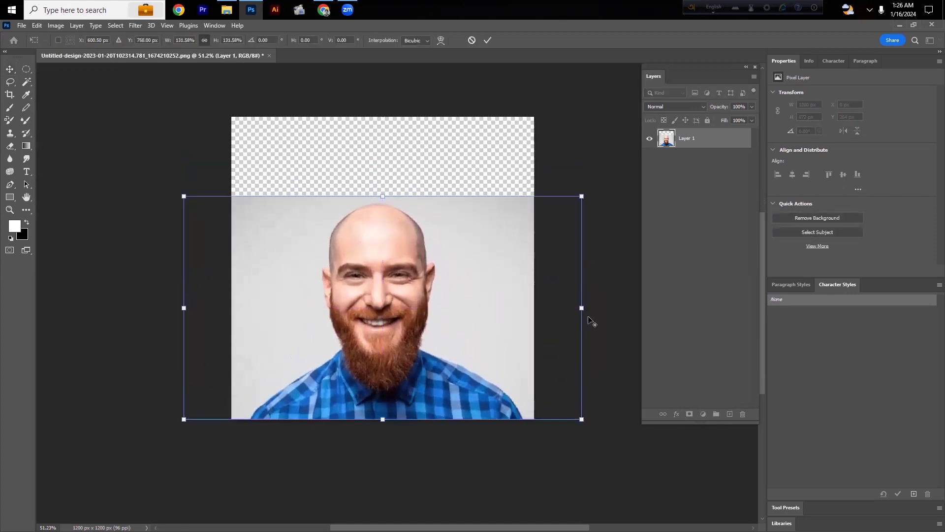
left_click_drag(583, 307, 613, 308)
mouse_move(459, 354)
left_mouse_down()
mouse_move(461, 328)
mouse_move(460, 352)
left_mouse_up()
key("Return")
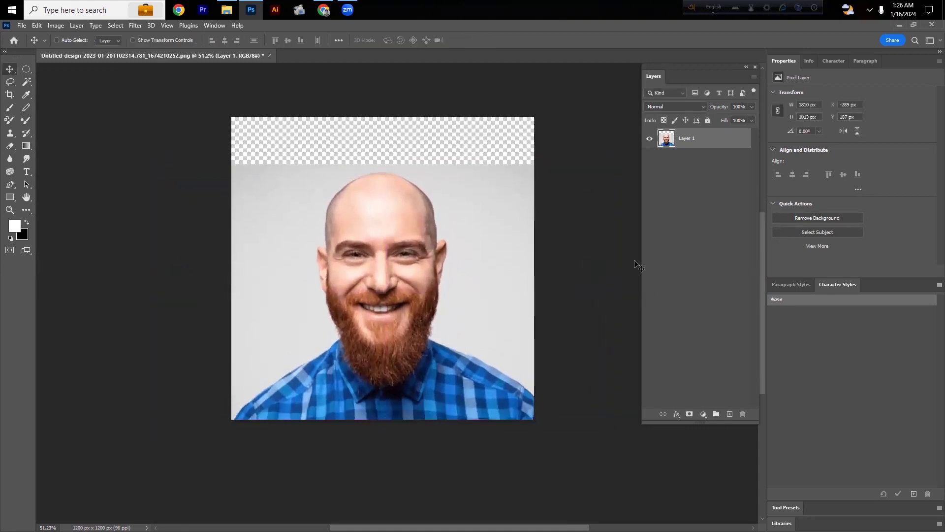
Add a white Solid Color fill layer and place it beneath the portrait layer
left_click(703, 414)
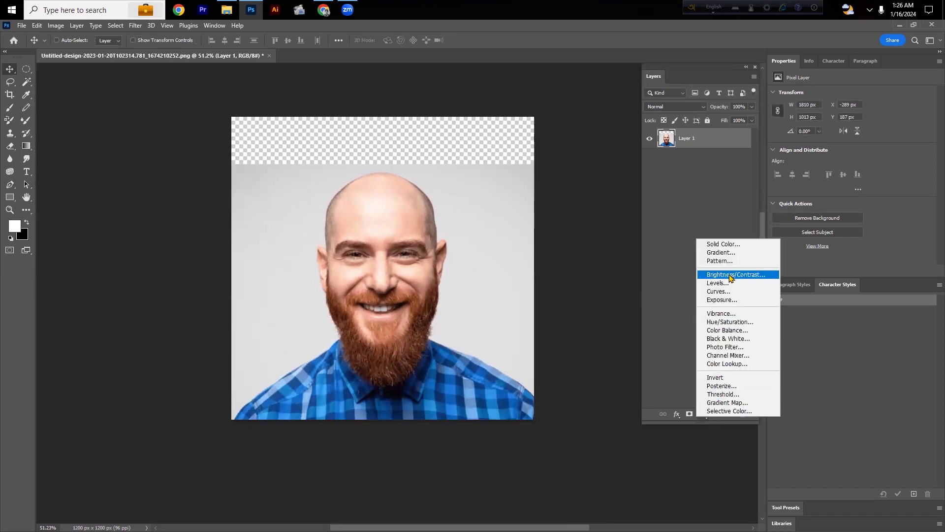
left_click(714, 246)
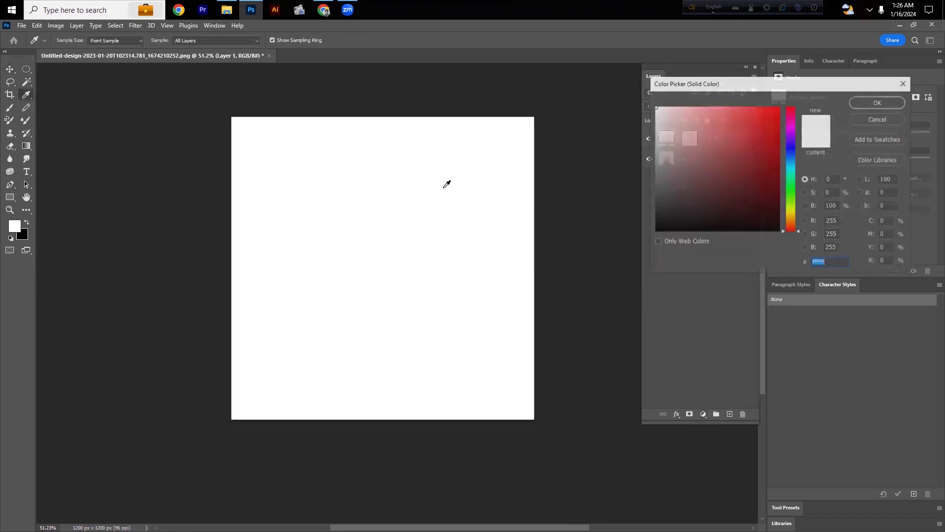
left_click(899, 103)
left_click_drag(666, 138, 657, 164)
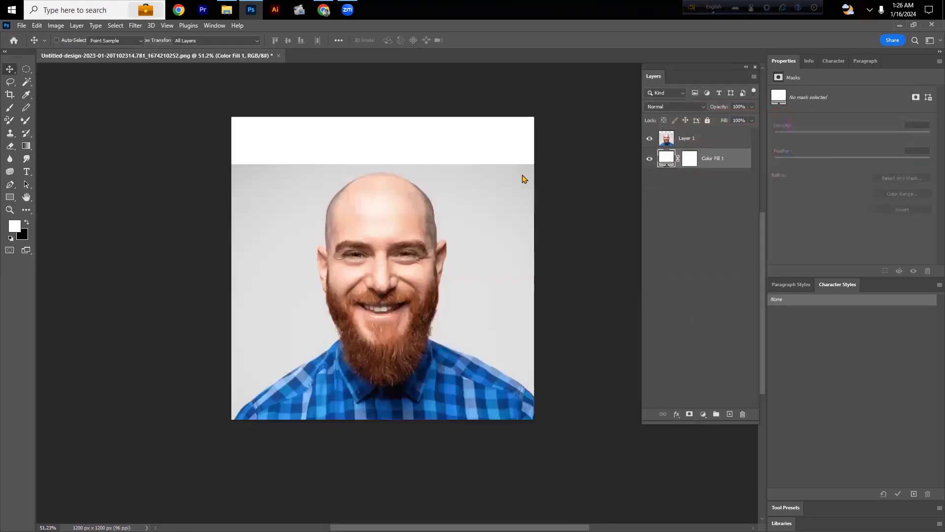
Change the fill layer's color to grey cecece, sampled from the photo's backdrop
double_click(666, 159)
left_click(467, 184)
left_click(258, 165)
left_click(264, 168)
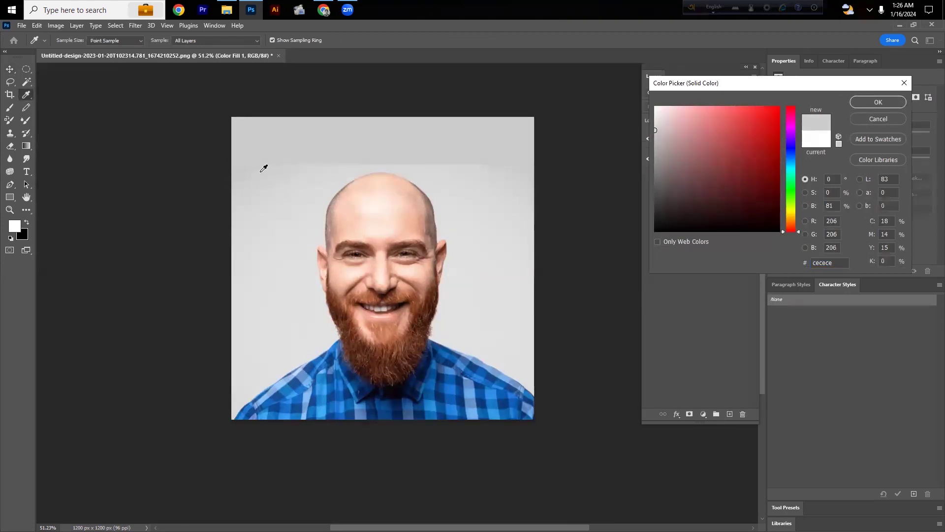
left_click(877, 102)
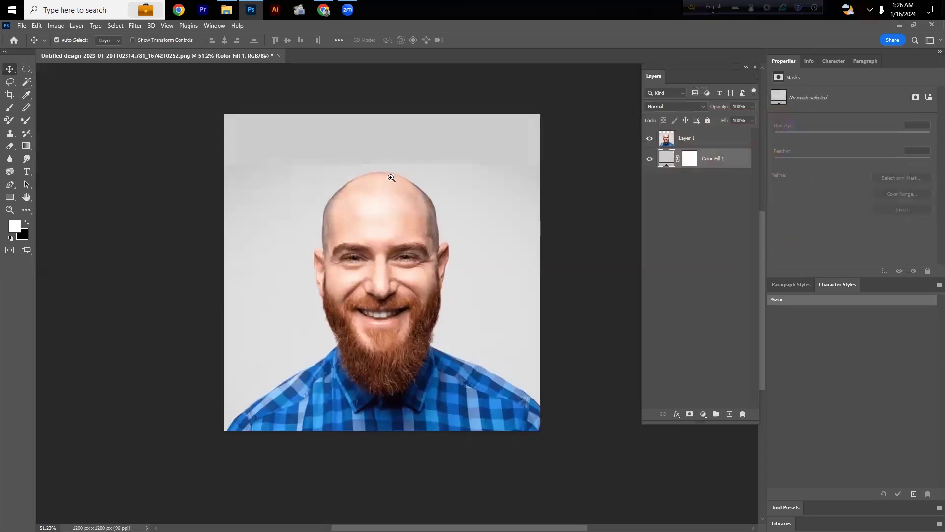
Add a layer mask to Layer 1 and brush black along the photo's upper edge to blend it into the fill
scroll(415, 183, "up", 3)
left_click(709, 139)
left_click(690, 414)
key("b")
key("x")
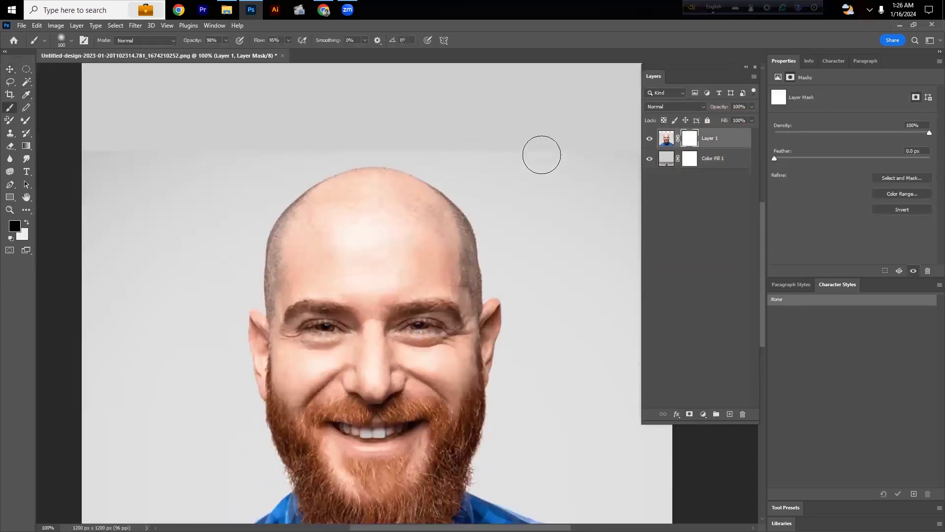
left_click_drag(308, 146, 69, 154)
scroll(465, 195, "down", 5)
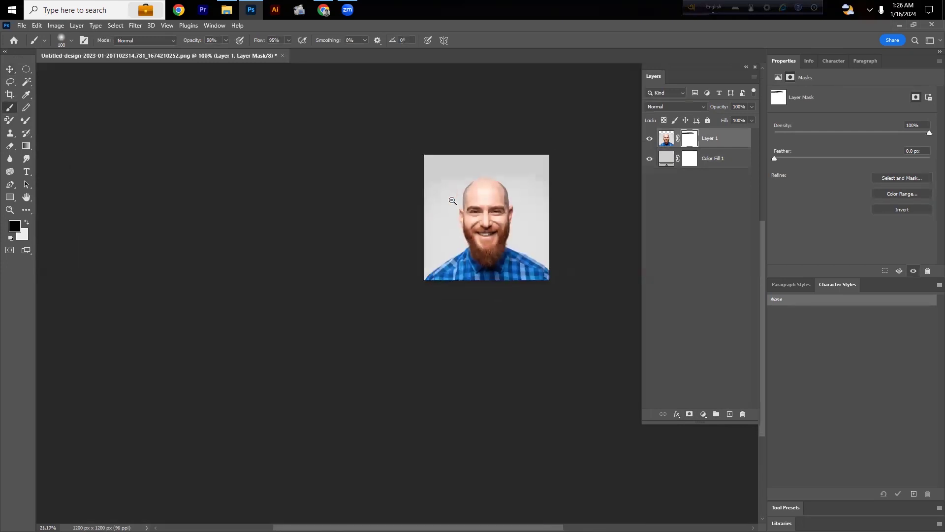
scroll(465, 196, "up", 4)
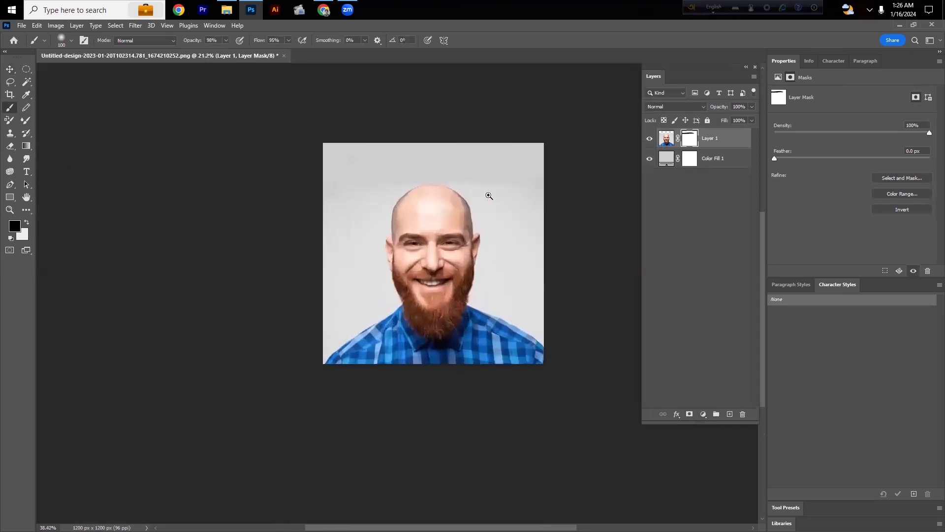
Change the color fill layer to a lighter grey that better matches the photo's backdrop
double_click(667, 160)
left_click(866, 103)
left_click(689, 138)
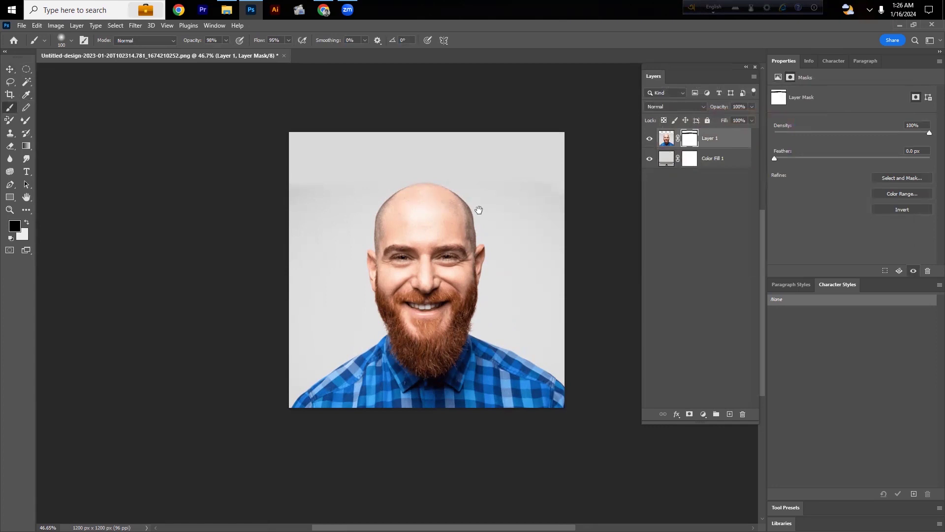
scroll(479, 210, "up", 3)
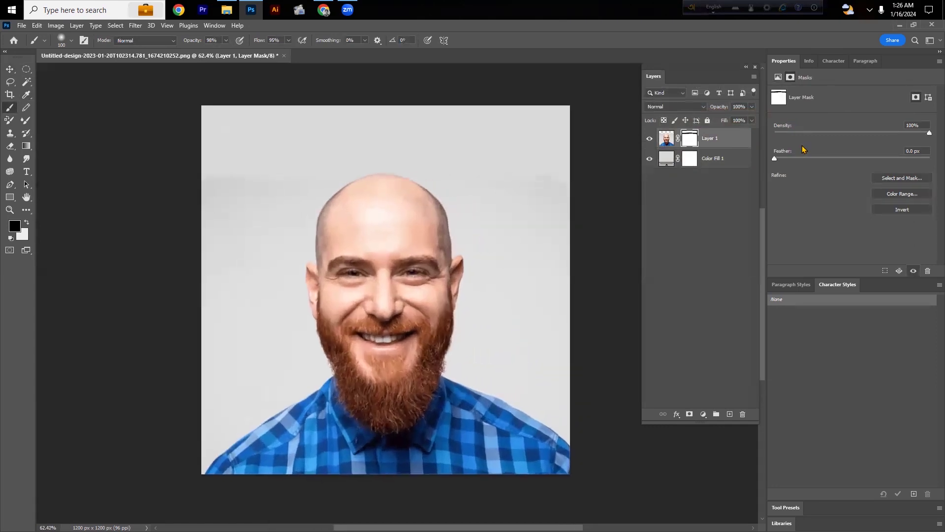
Merge the masked portrait and the color fill into one layer and deselect it
left_click(724, 161, "shift")
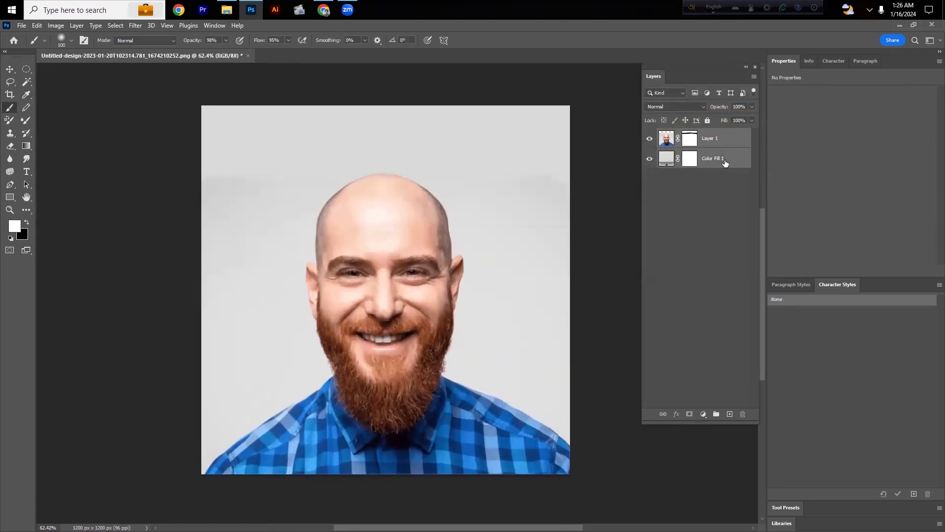
right_click(723, 154)
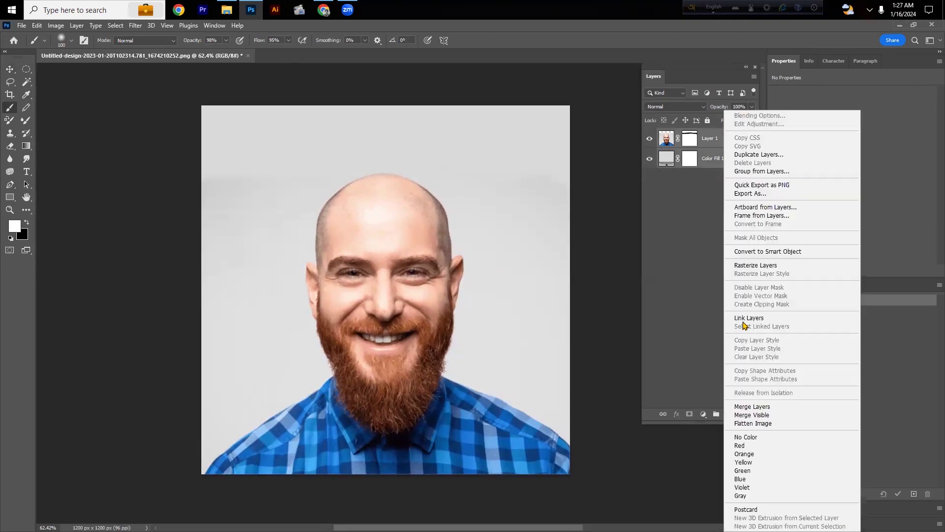
left_click(779, 416)
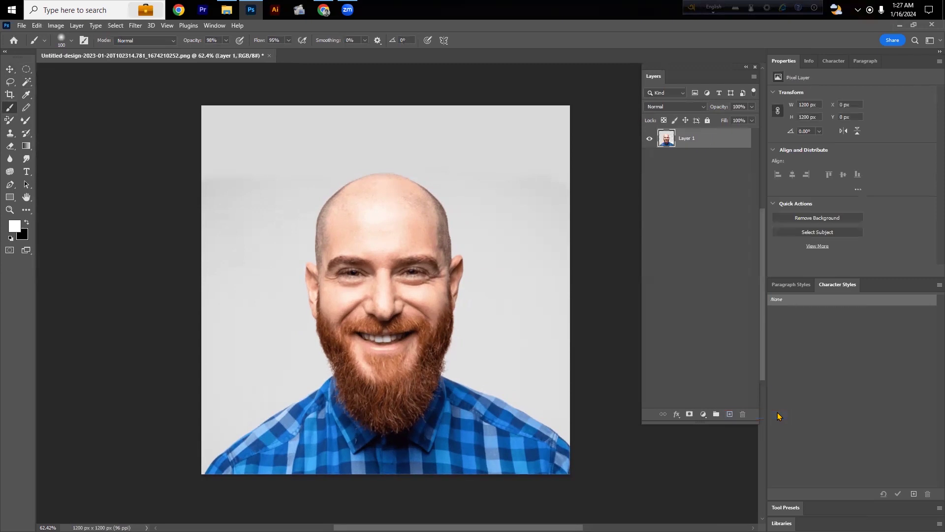
left_click(678, 274)
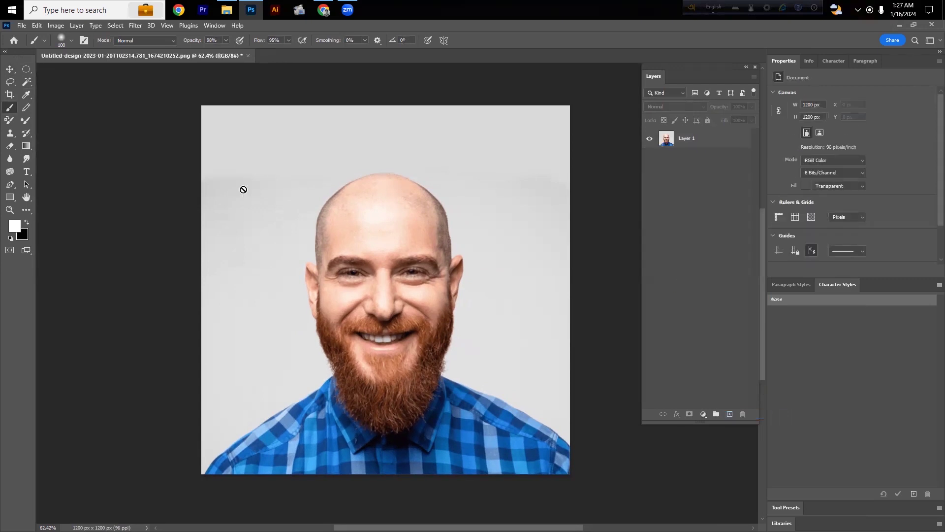
Place the photo of the smiling man in the red checkered shirt into the document as a new layer
left_click(223, 10)
left_click_drag(204, 103, 426, 284)
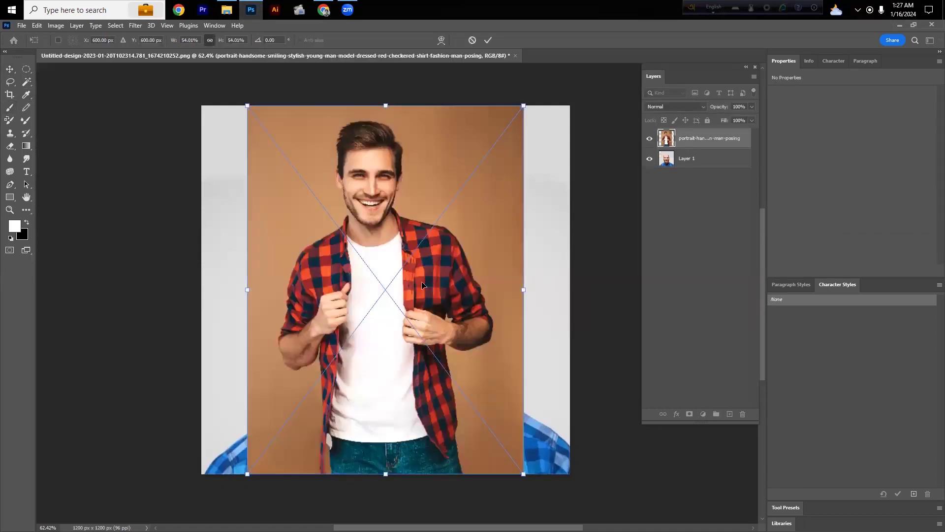
left_click(26, 73)
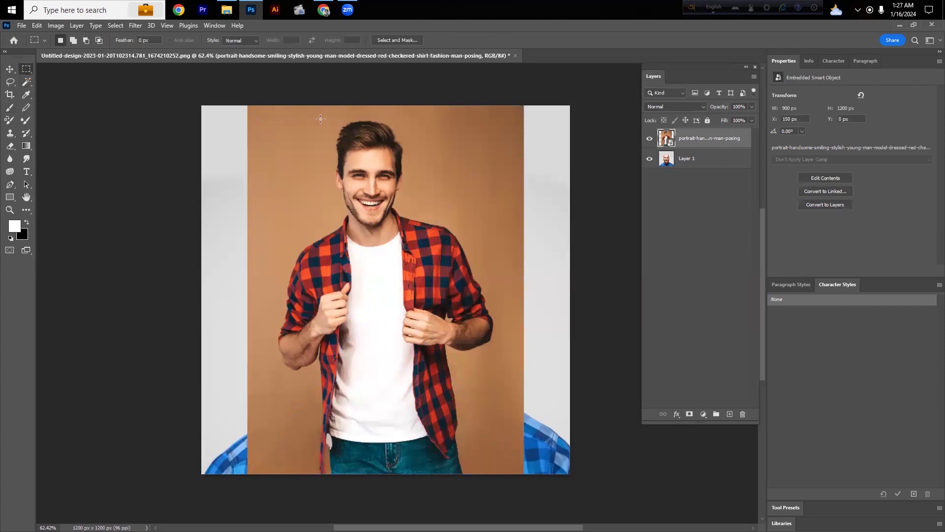
left_click_drag(316, 113, 417, 233)
left_click(9, 68)
left_click_drag(365, 126, 416, 155)
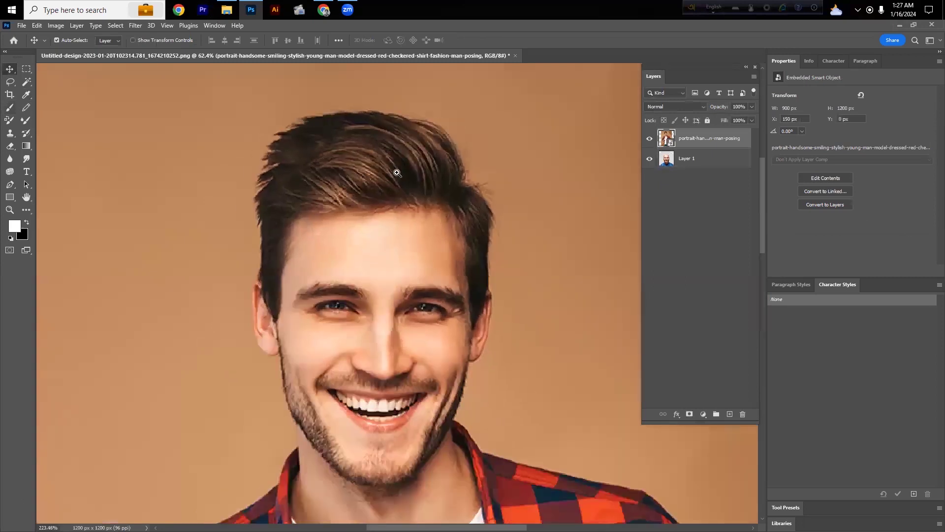
Scale the checkered-shirt man's photo to about 102% and move his head over the bald man's head
scroll(393, 169, "down", 5)
key("ctrl+t")
left_click_drag(478, 238, 559, 326)
left_click_drag(452, 279, 467, 325)
left_click_drag(562, 367, 572, 367)
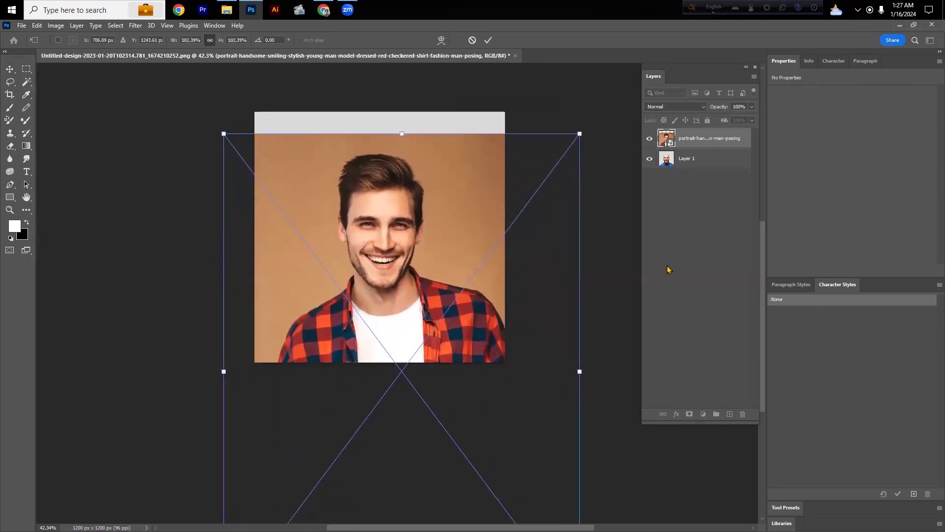
At 73% layer opacity, scale the checkered-shirt photo to about 124%, match its face to the bald man's, and restore 100% opacity
left_click_drag(722, 107, 710, 112)
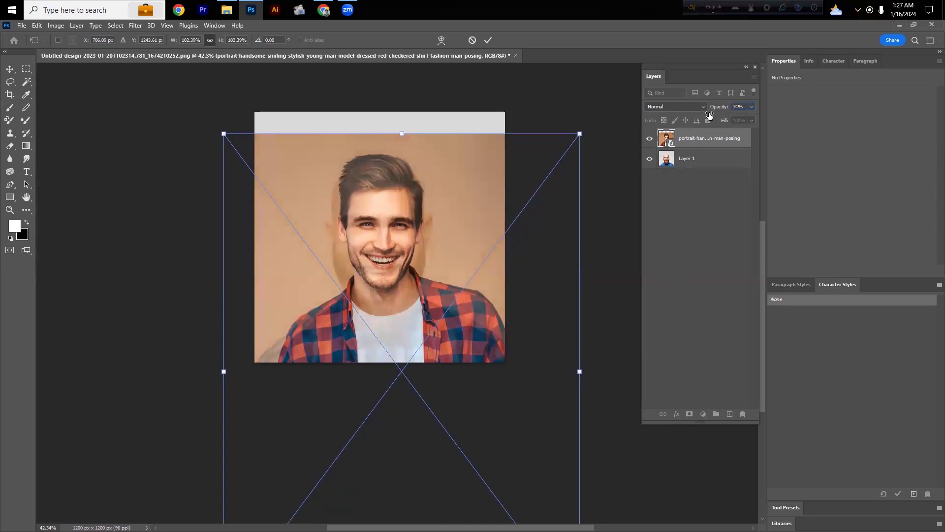
left_click_drag(451, 321, 432, 278)
left_click_drag(558, 328, 609, 328)
left_click_drag(406, 270, 401, 296)
left_click_drag(609, 376, 597, 364)
mouse_move(451, 389)
left_mouse_down()
mouse_move(452, 363)
mouse_move(452, 375)
left_mouse_up()
key("Return")
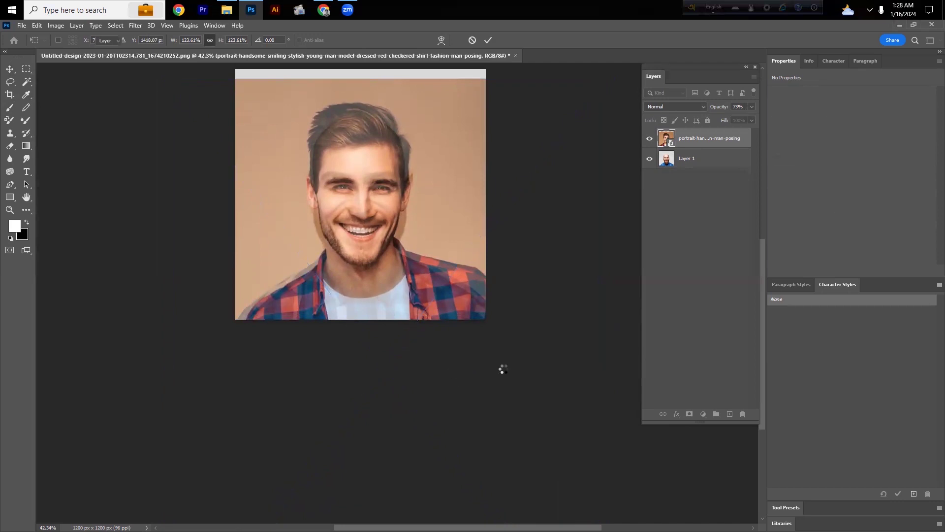
left_click_drag(717, 109, 831, 114)
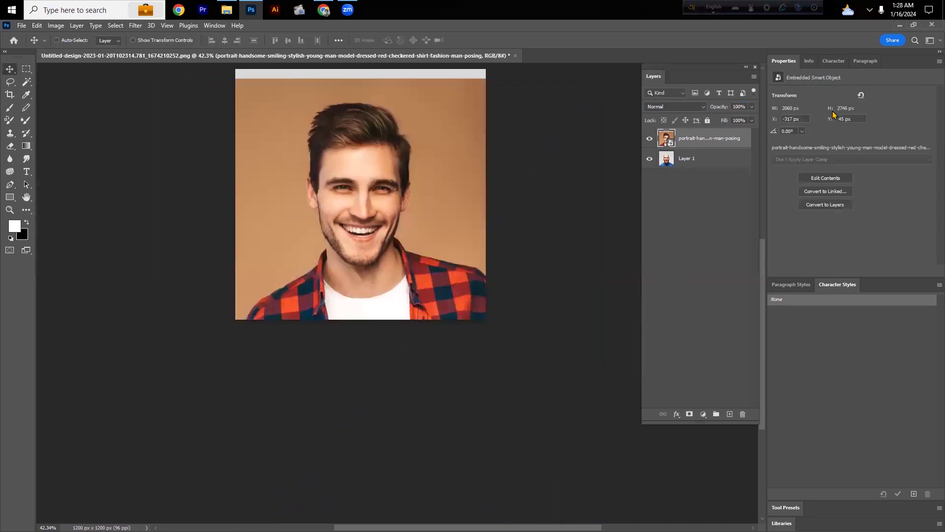
Cut out the checkered-shirt man with Select and Mask onto a new masked layer, and convert that layer to a Smart Object
left_click(27, 72)
left_click(394, 41)
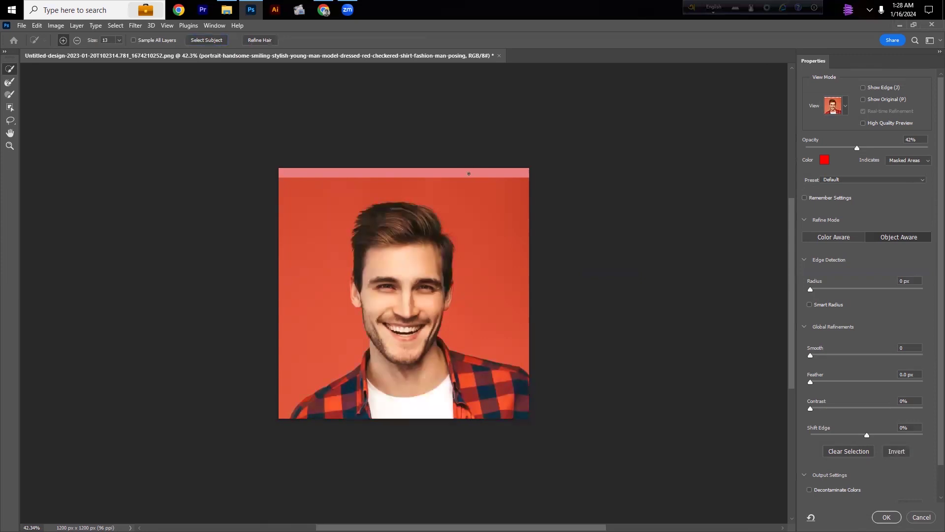
left_click(886, 517)
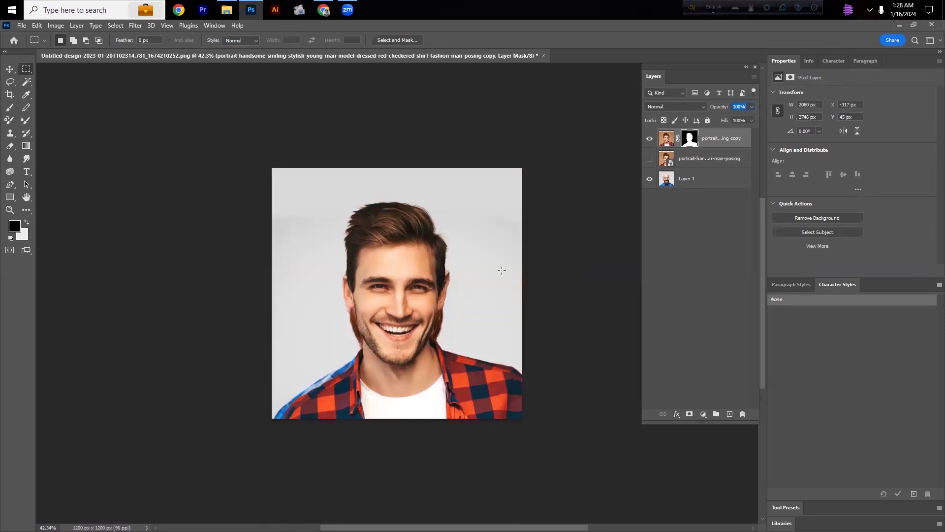
right_click(720, 139)
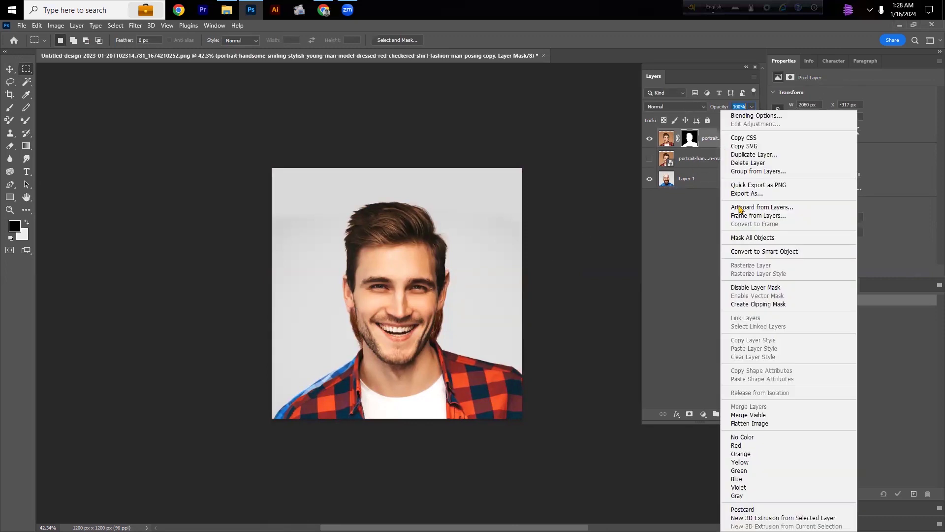
left_click(749, 251)
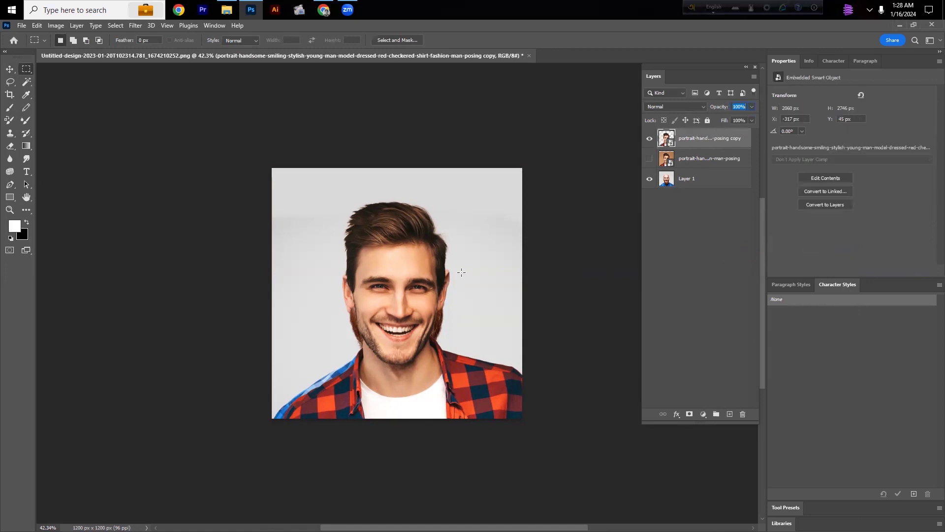
Rasterize the checkered-shirt cut-out layer and delete its lassoed area from the eyebrows down, keeping only the hair and forehead, then deselect
left_click(10, 81)
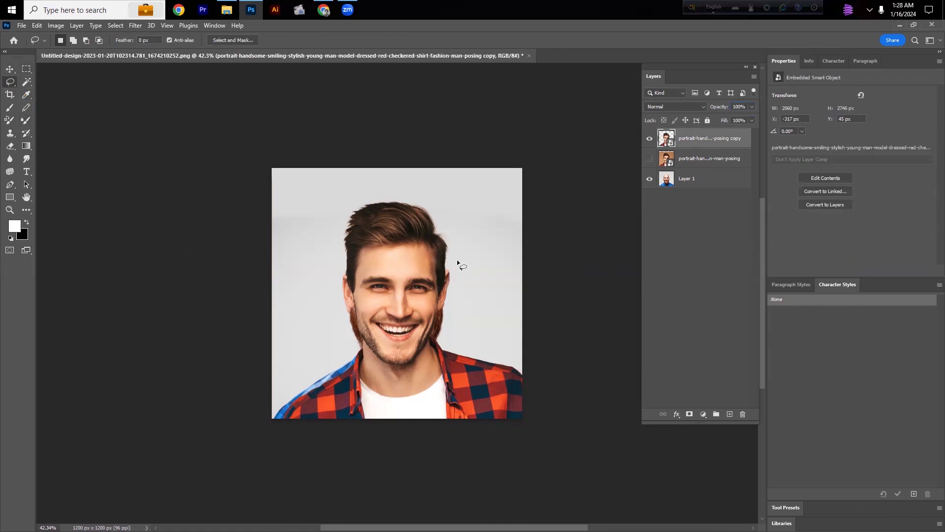
scroll(455, 259, "up", 3)
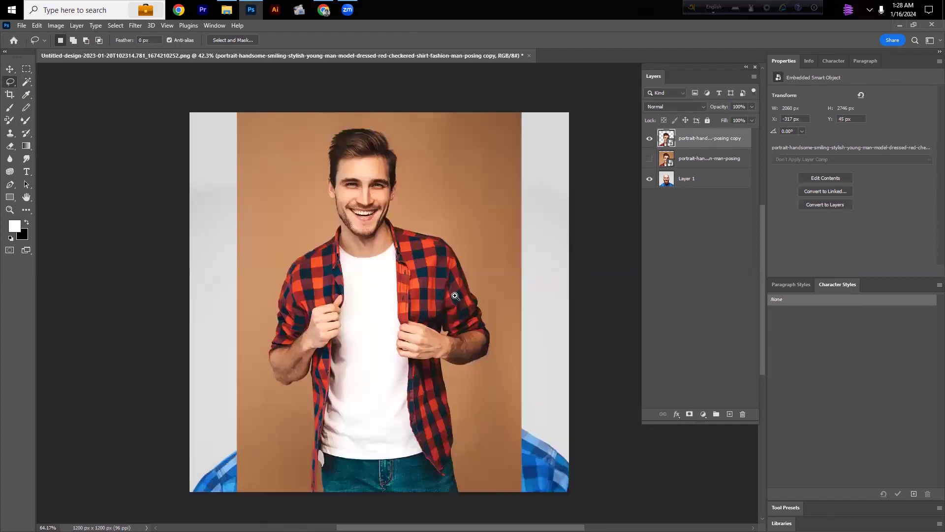
left_click_drag(459, 303, 457, 268)
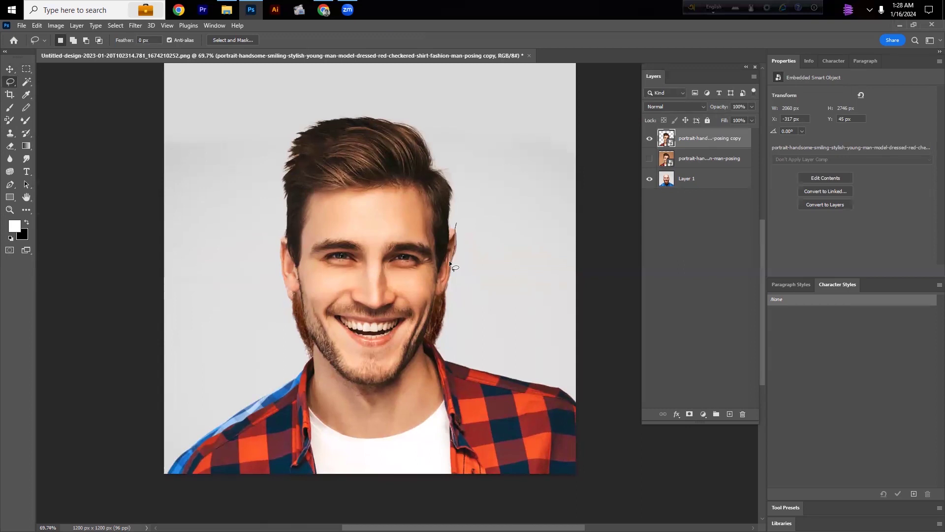
left_click_drag(426, 255, 426, 239)
mouse_move(304, 257)
left_mouse_down()
mouse_move(245, 346)
mouse_move(129, 470)
mouse_move(143, 493)
mouse_move(593, 498)
mouse_move(565, 283)
mouse_move(454, 223)
left_mouse_up()
right_click(718, 143)
left_click(763, 288)
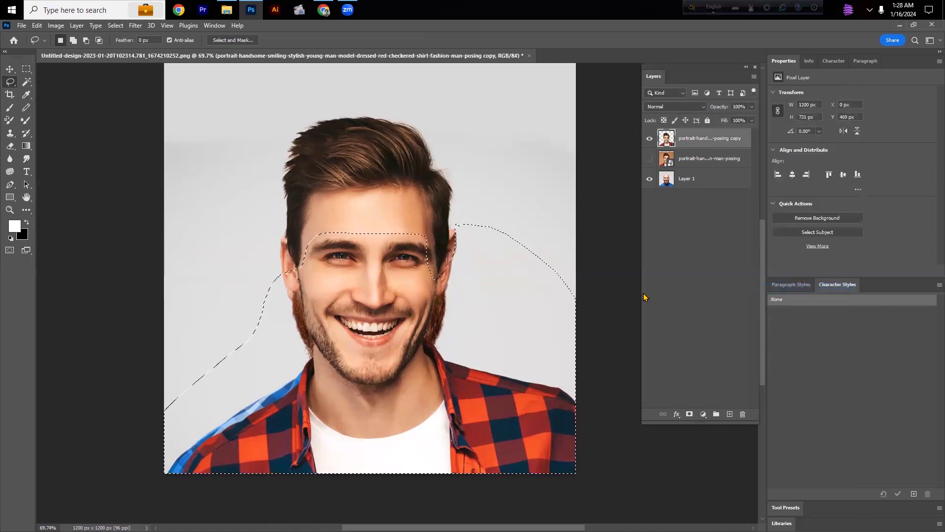
key("Delete")
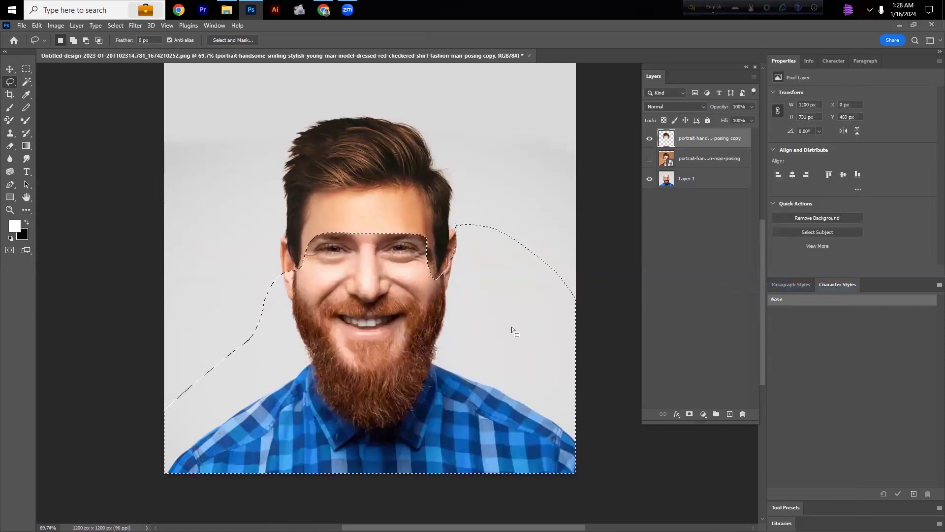
key("ctrl+d")
Add a layer mask to the hair layer and paint black with a soft brush over the hard edge across the eyebrows and temples
key("ctrl+space")
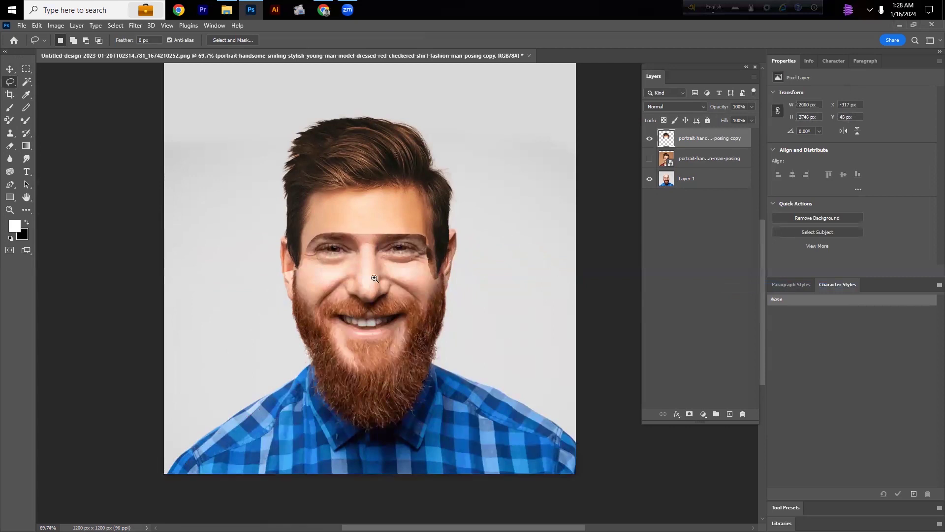
left_click_drag(372, 255, 414, 282)
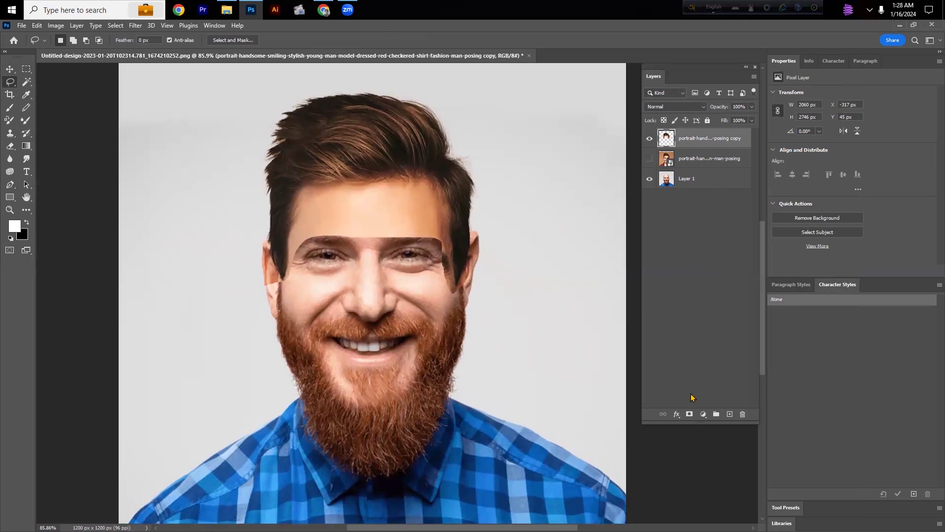
left_click(689, 414)
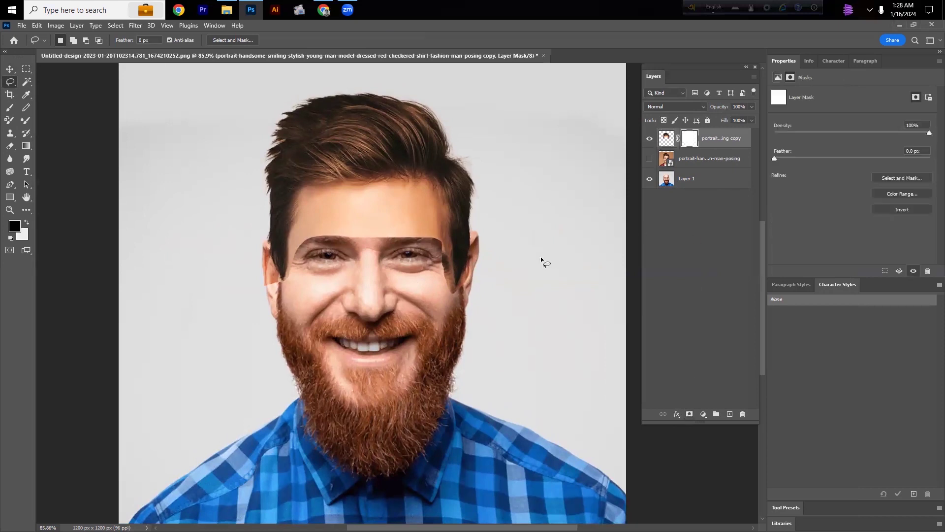
key("b")
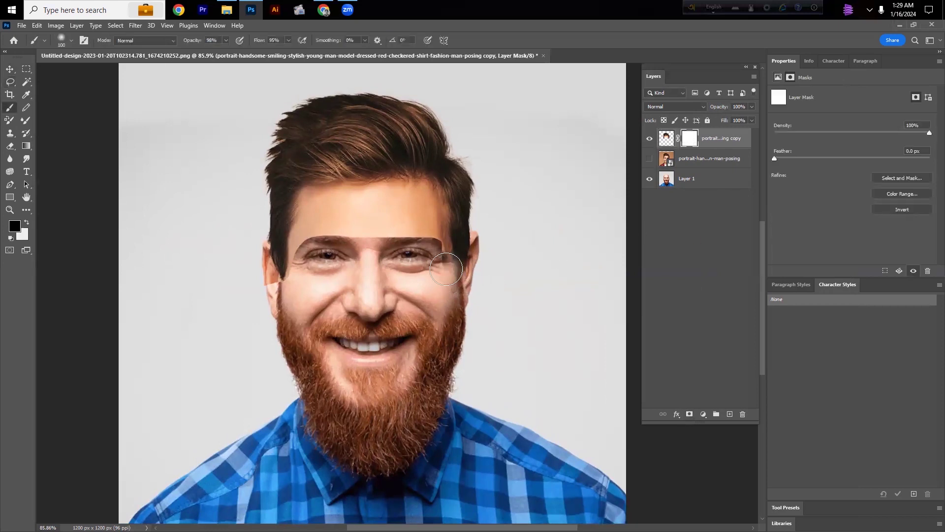
mouse_move(436, 257)
left_mouse_down()
mouse_move(417, 231)
mouse_move(370, 239)
mouse_move(414, 222)
mouse_move(392, 228)
mouse_move(369, 214)
mouse_move(331, 225)
mouse_move(302, 293)
mouse_move(304, 281)
mouse_move(280, 280)
mouse_move(272, 297)
mouse_move(251, 266)
mouse_move(248, 235)
mouse_move(244, 295)
left_mouse_up()
key("bracketright")
key("bracketright")
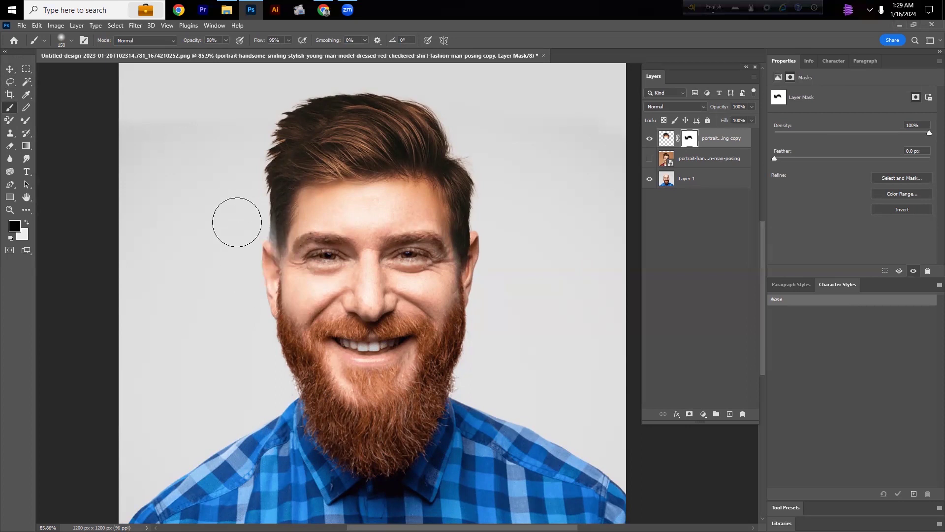
With the brush size reduced to 50, mask out the outer edges of the hair above both ears
key("bracketleft")
key("bracketleft")
key("bracketleft")
key("bracketleft")
key("bracketleft")
key("bracketleft")
key("bracketleft")
mouse_move(261, 201)
left_mouse_down()
mouse_move(270, 240)
mouse_move(262, 201)
mouse_move(274, 275)
left_mouse_up()
mouse_move(477, 218)
left_mouse_down()
mouse_move(470, 263)
mouse_move(463, 228)
mouse_move(478, 201)
left_mouse_up()
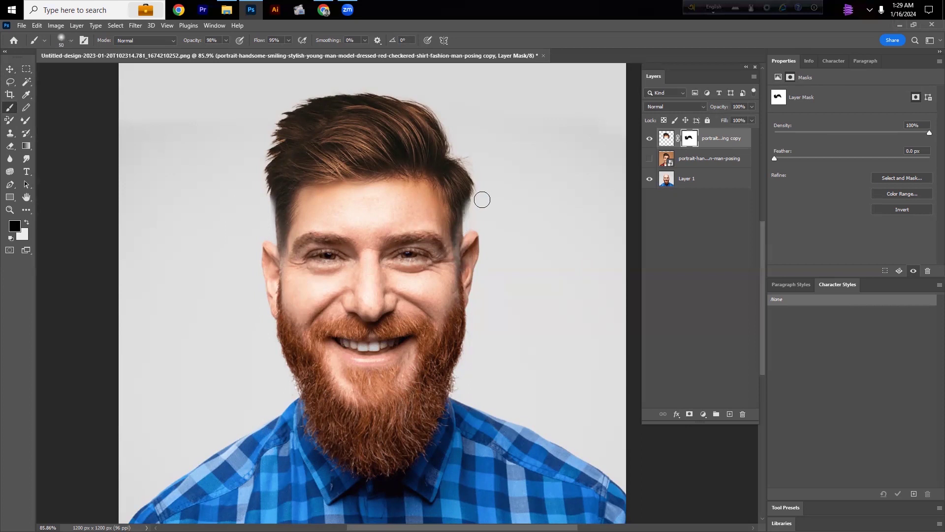
key("ctrl+z")
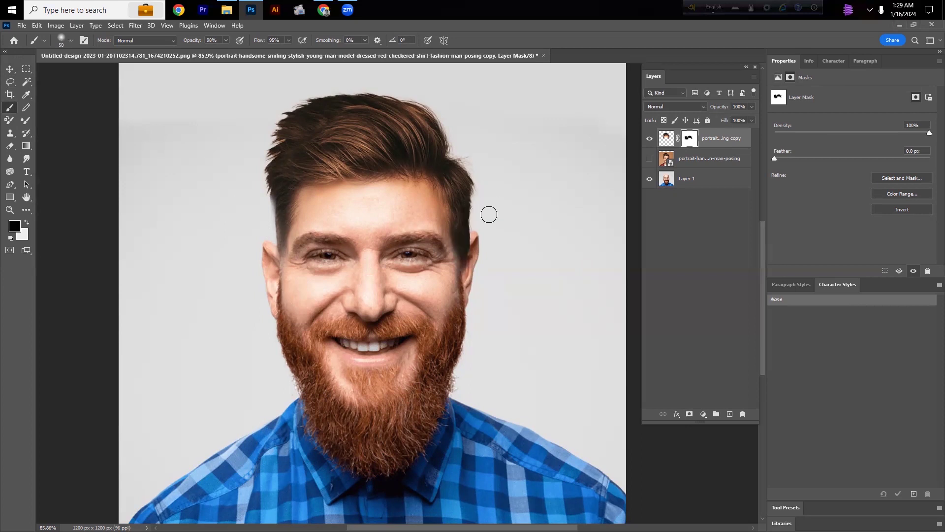
left_click_drag(476, 211, 470, 261)
left_click_drag(473, 203, 506, 265)
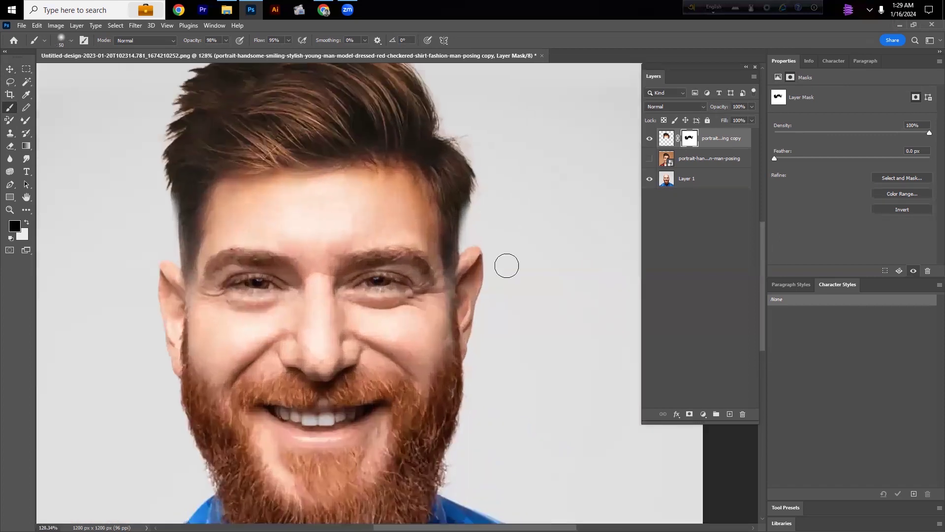
Set the brush flow to 83% and opacity to 65%, and fade the sideburns at both temples on the hair layer's mask
left_click(289, 40)
left_click(226, 40)
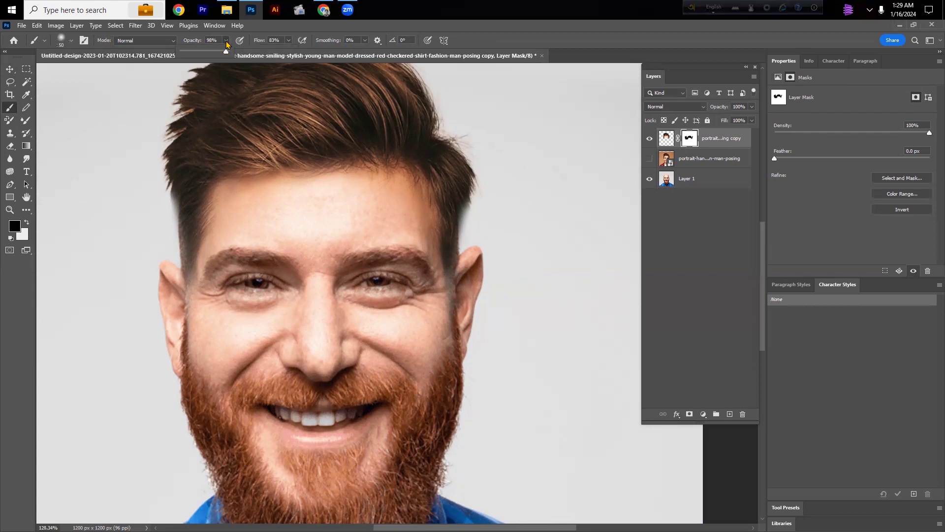
left_click(459, 226)
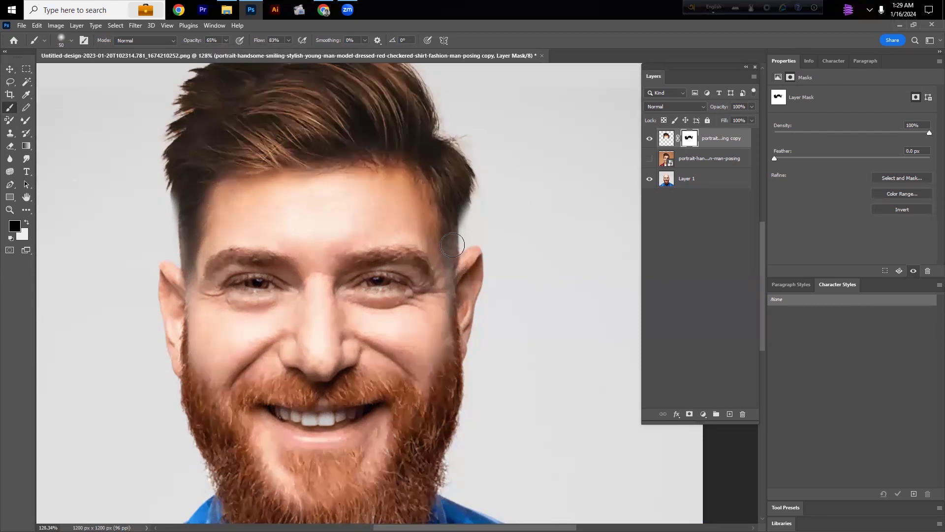
mouse_move(190, 207)
left_mouse_down()
mouse_move(192, 273)
mouse_move(205, 268)
left_mouse_up()
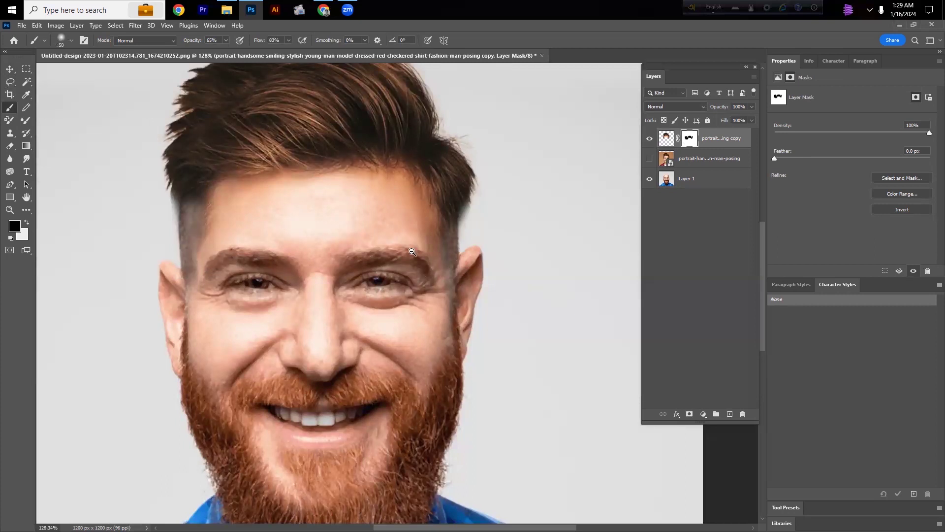
scroll(412, 251, "down", 6)
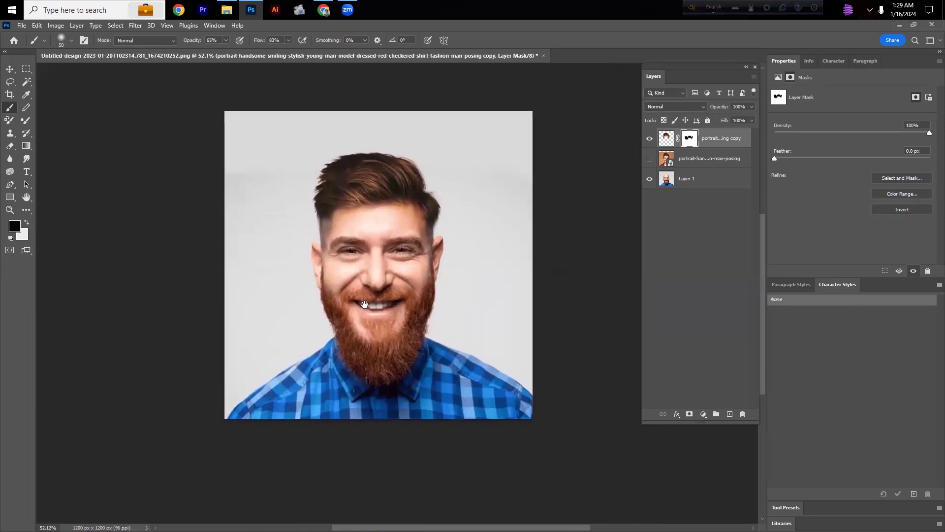
scroll(364, 304, "up", 1)
left_click_drag(475, 294, 474, 296)
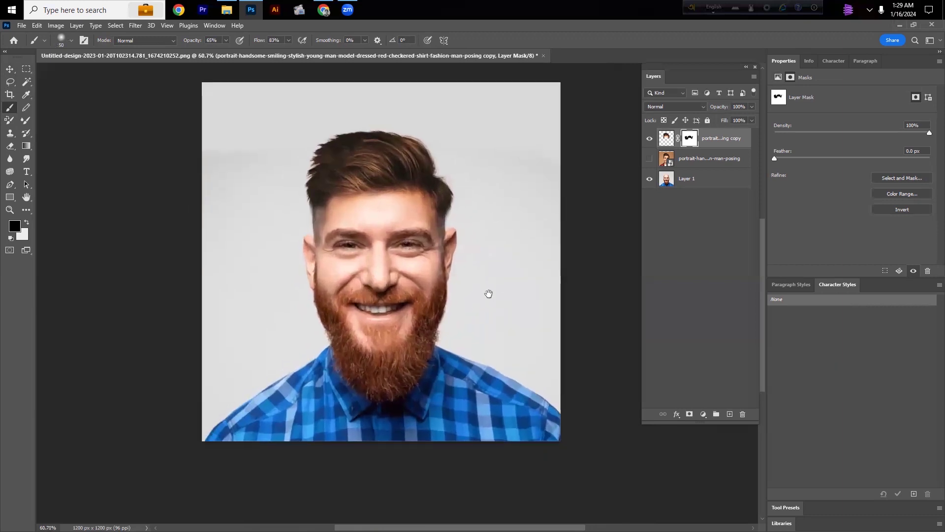